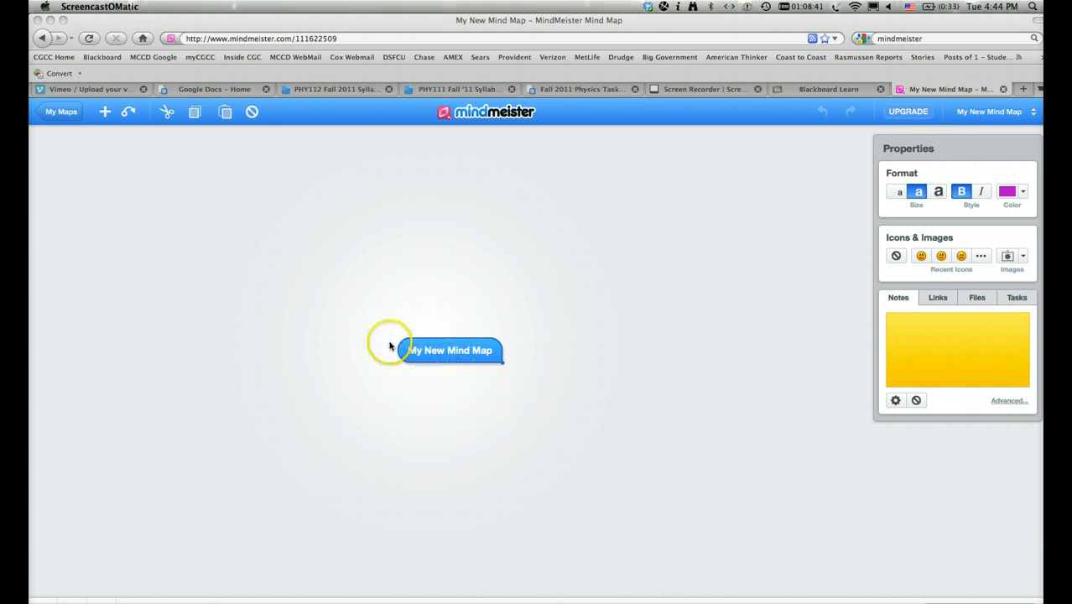
- Rename the central topic of the new mind map to "j a sdf aldkf asd"
click(453, 353)
double_click(452, 352)
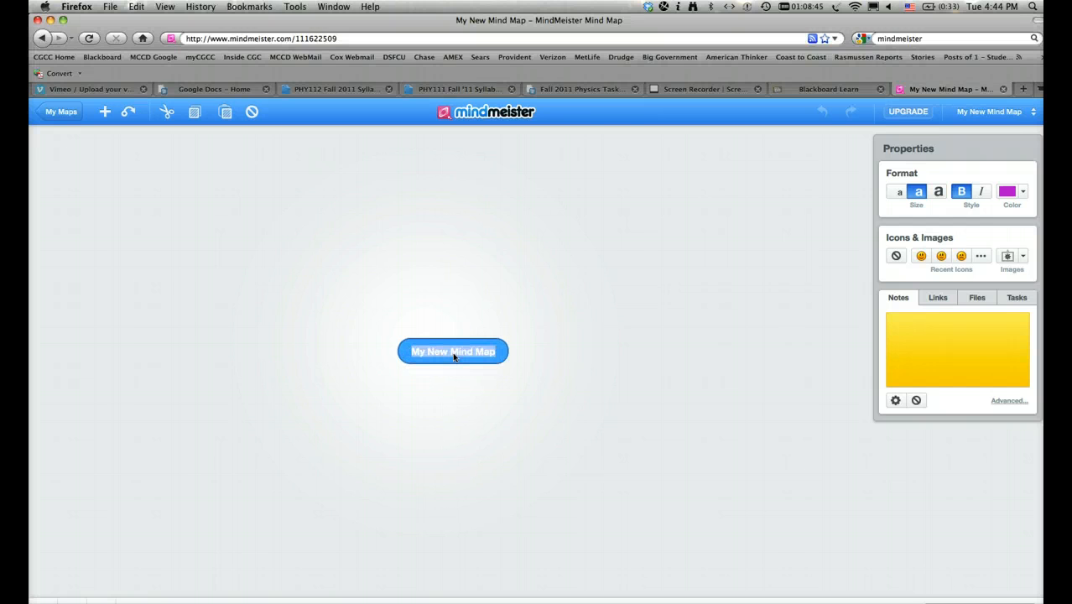
key(BackSpace)
text(j a sdf a)
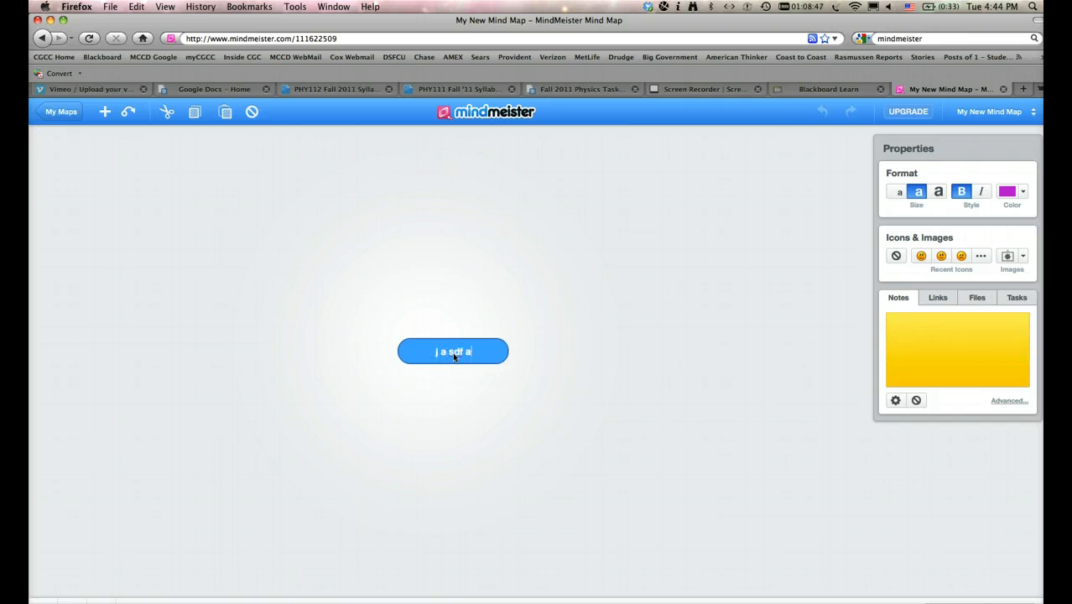
text(ldkf asd)
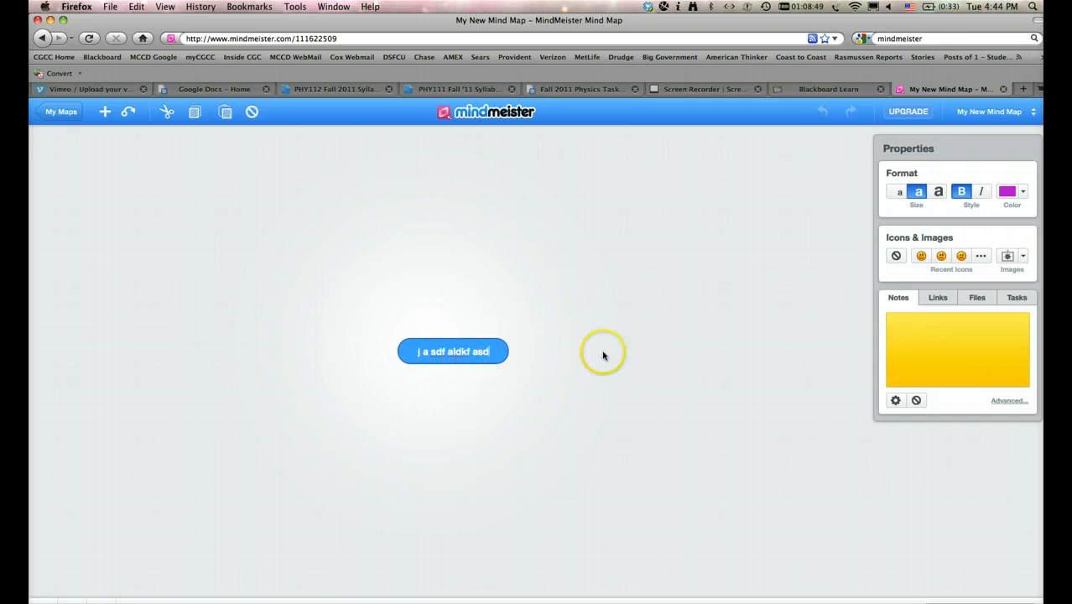
click(567, 366)
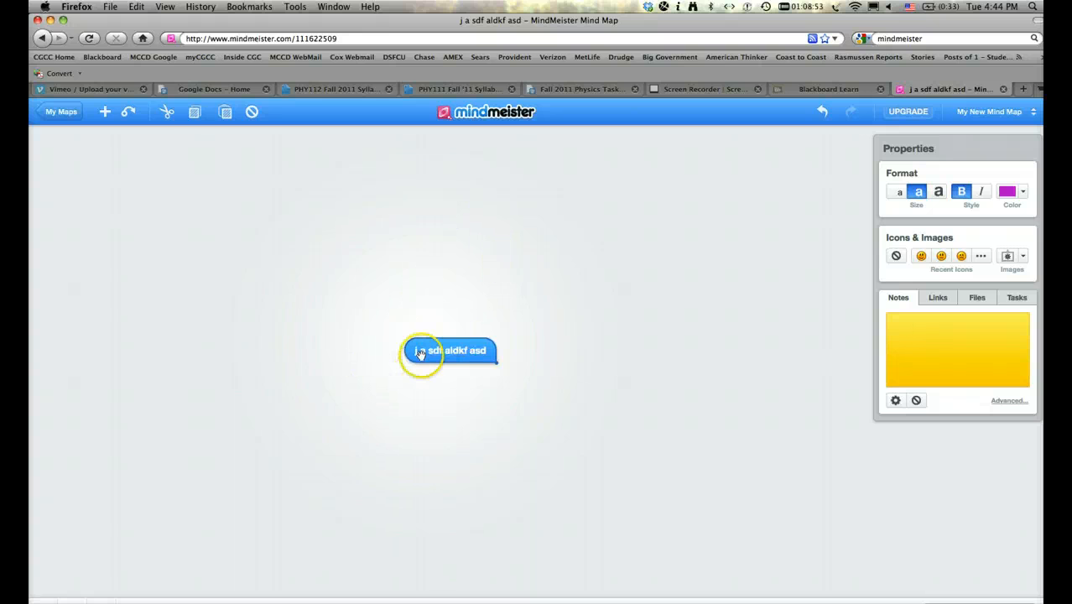
- Add a first branch named "adfadsf" to the central topic
click(104, 111)
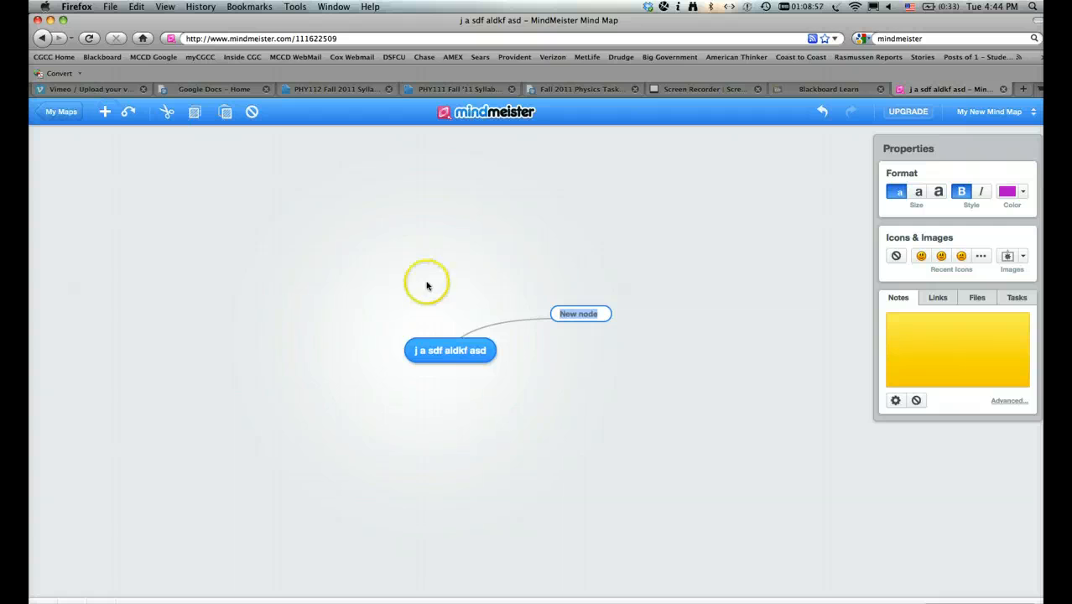
key(BackSpace)
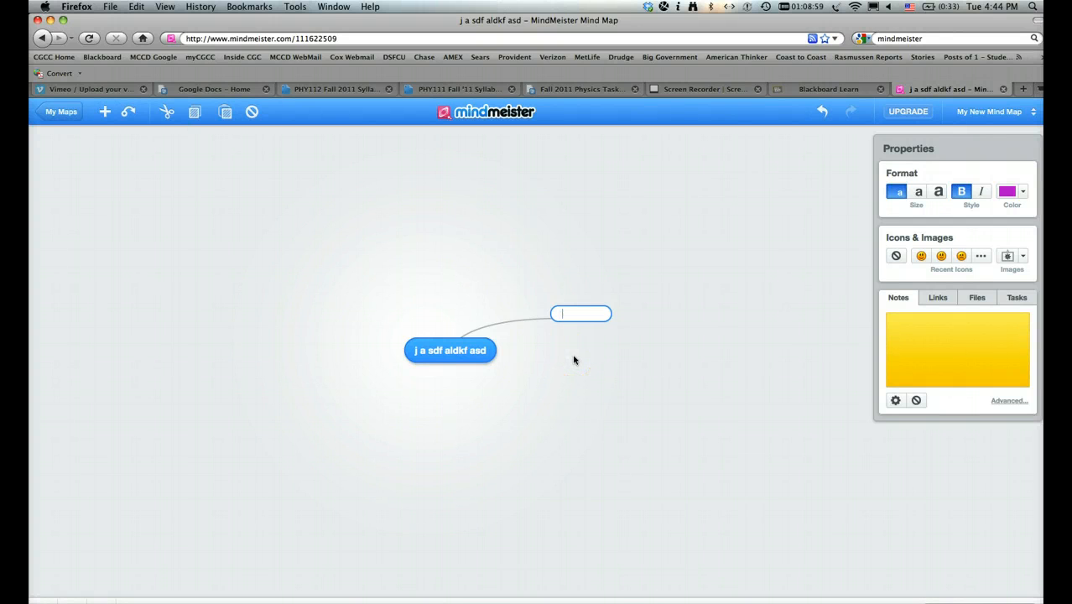
text(adfadsf)
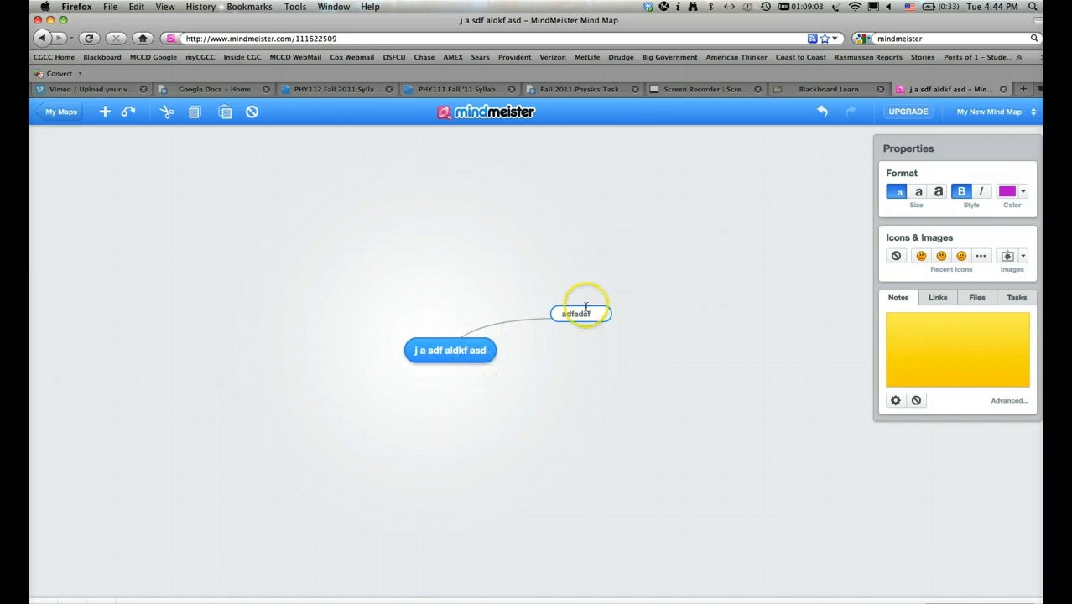
- Extend the "adfadsf" branch with a child node "j a;lkdfj aksdfj" and a further child "jk adf afd" beneath it
click(106, 114)
text(j a;lkdfj aksdfj)
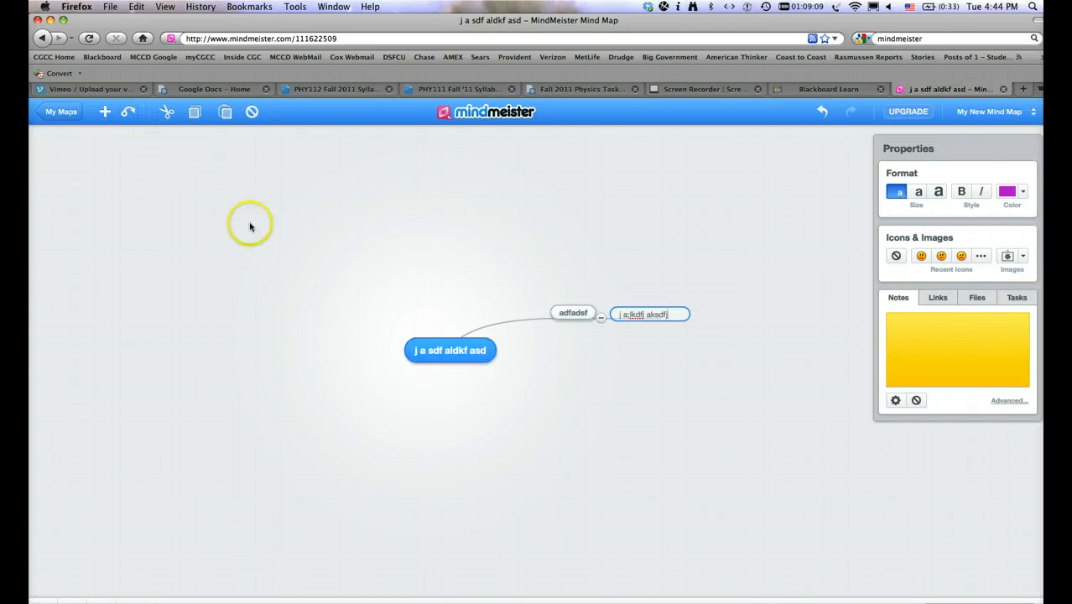
click(106, 112)
text(jk adf afd)
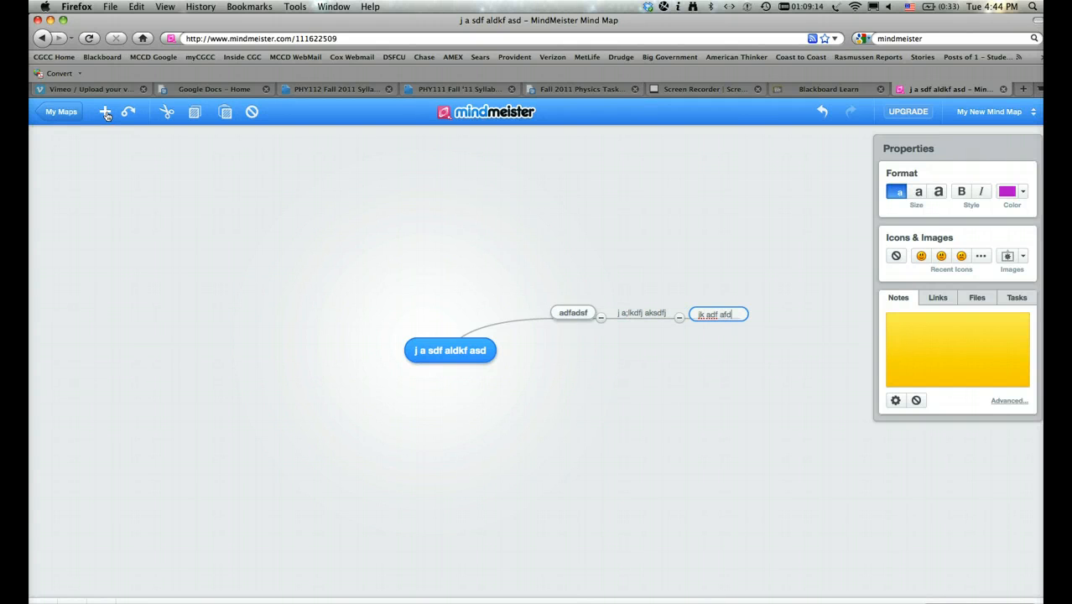
click(308, 221)
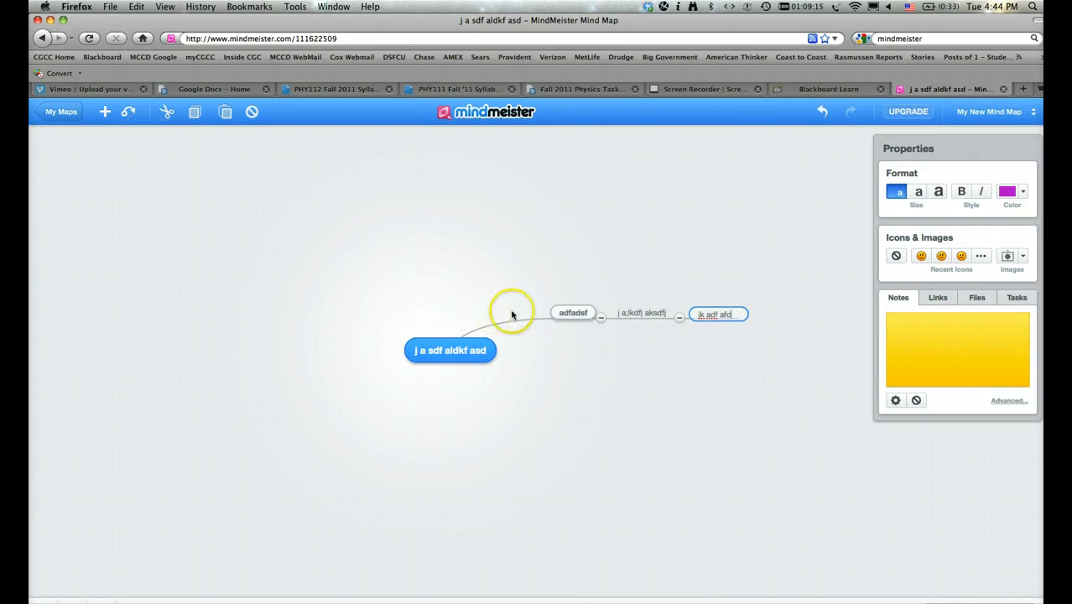
- Add a second child node named "aklsjdf asdfkj" under "adfadsf"
click(579, 313)
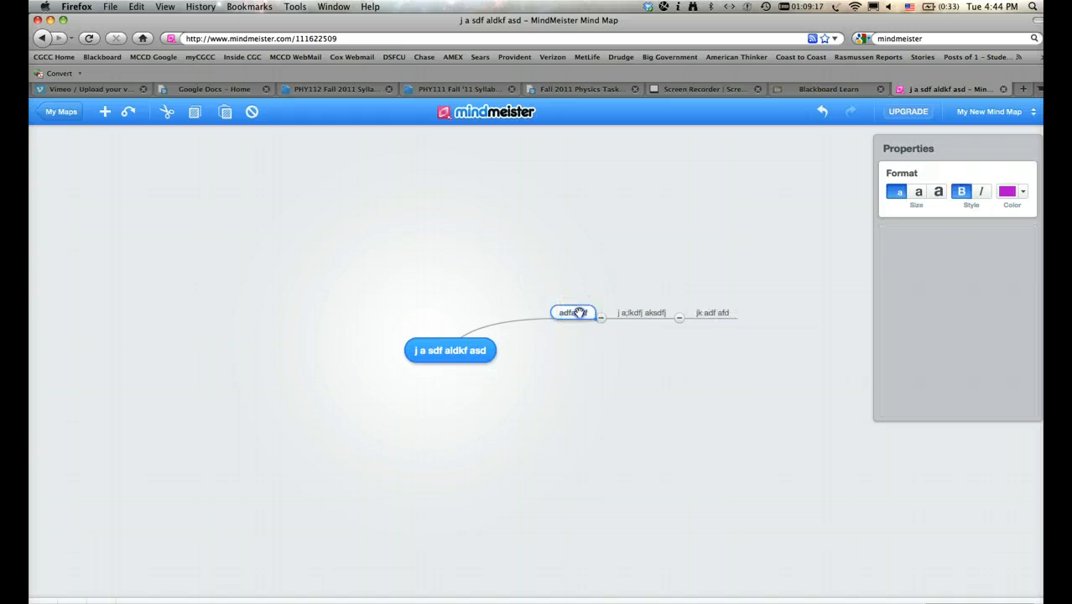
click(97, 109)
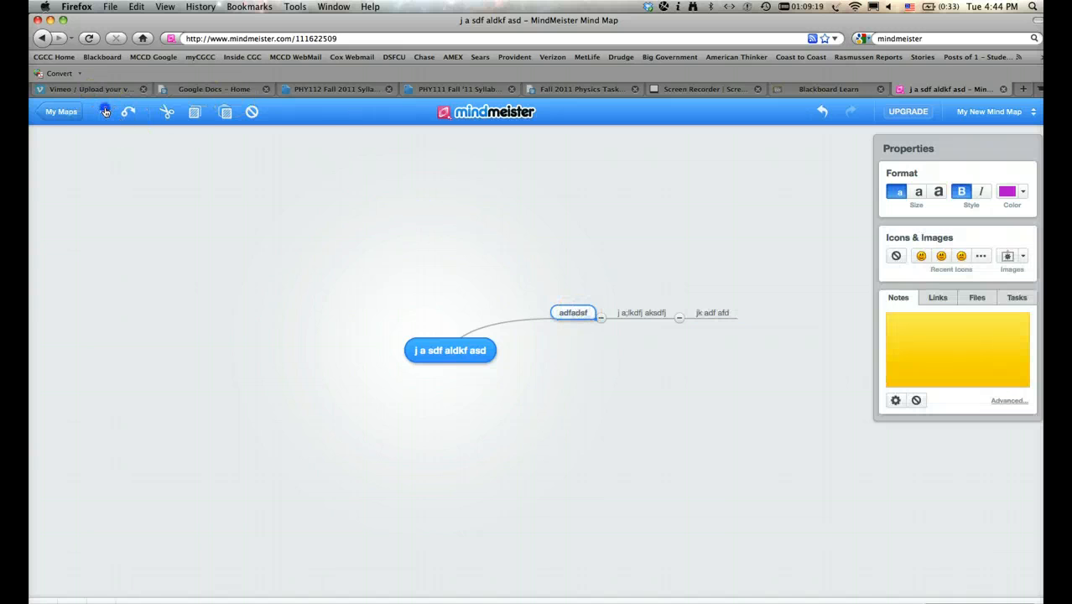
text(aklsjdf asdfkj)
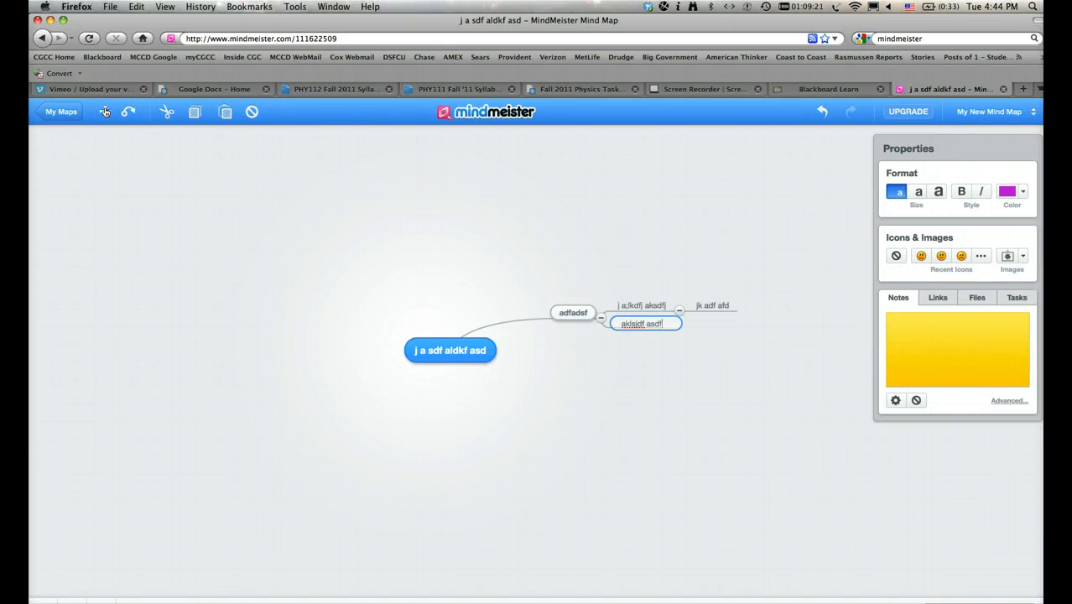
- Add another main branch named "a;lksjdf" to the central topic
click(457, 361)
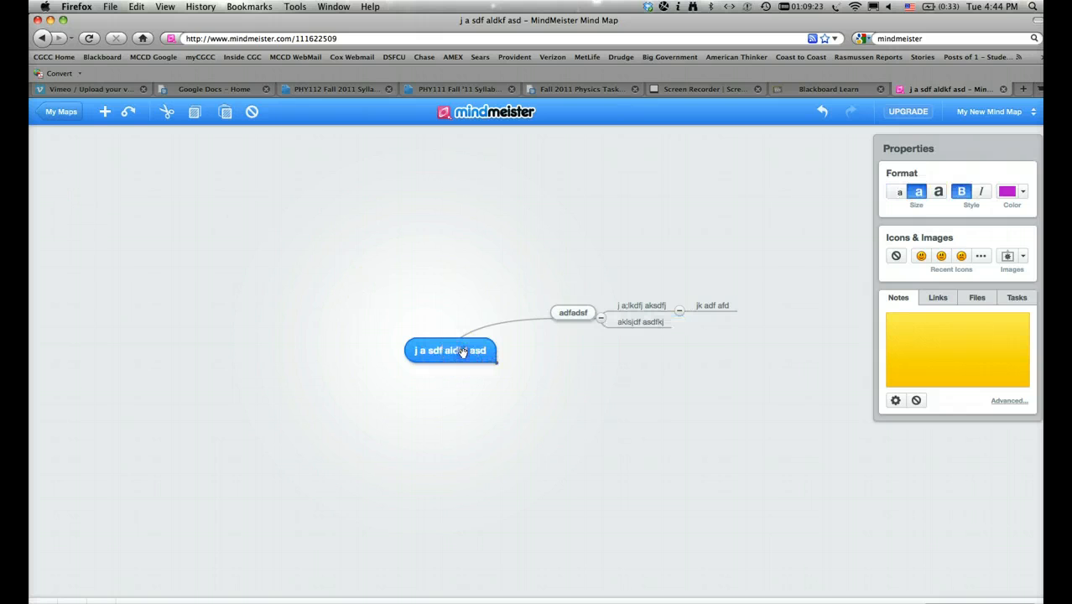
click(104, 112)
text(a;lksjdf)
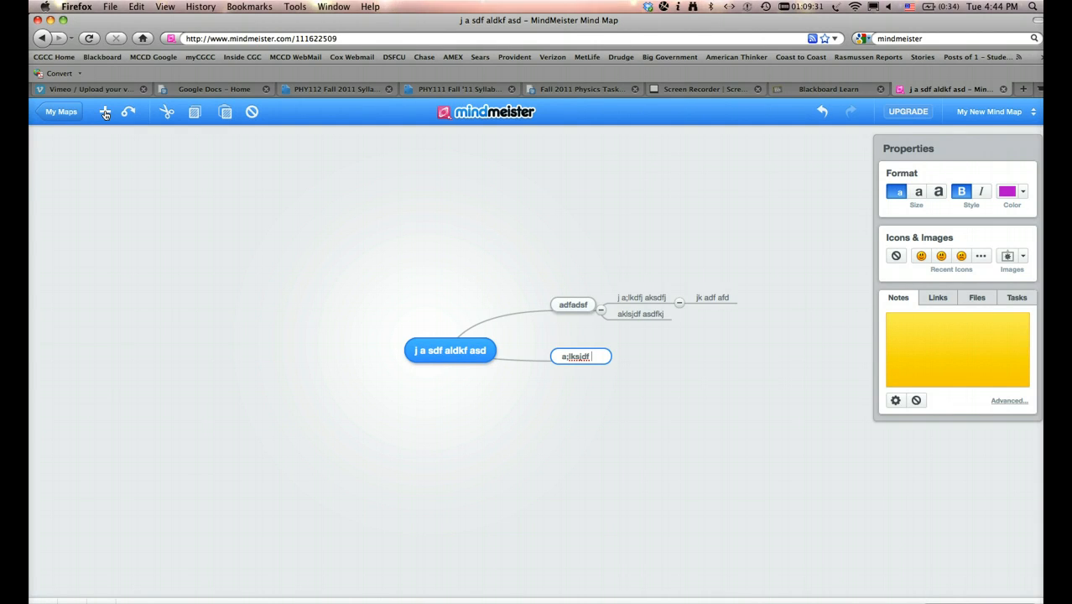
- Return to the list of maps and open the existing PHY 11X F'11 mind map
click(65, 111)
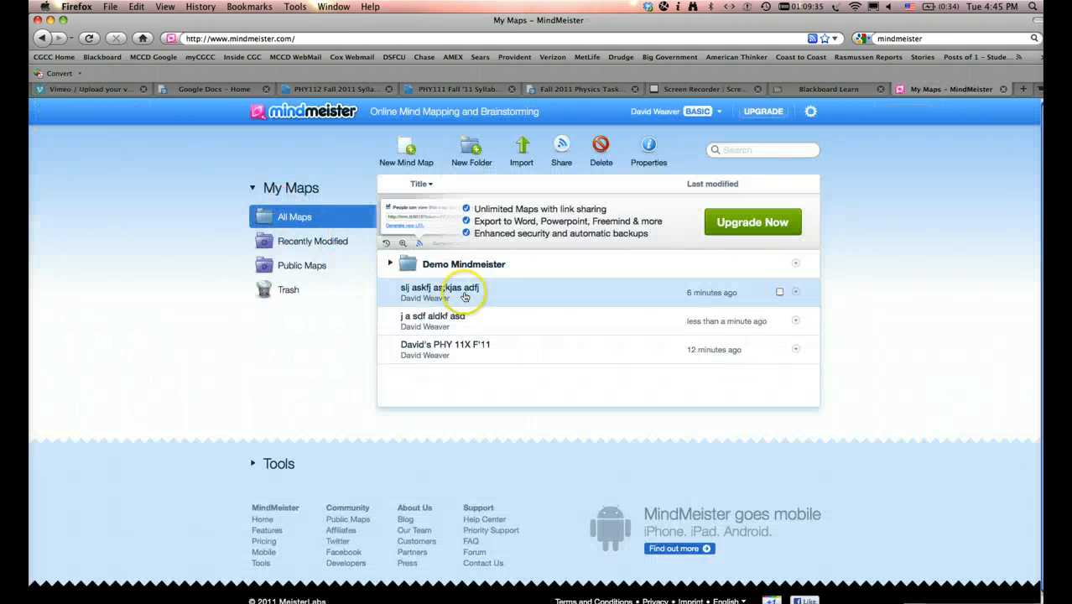
double_click(434, 351)
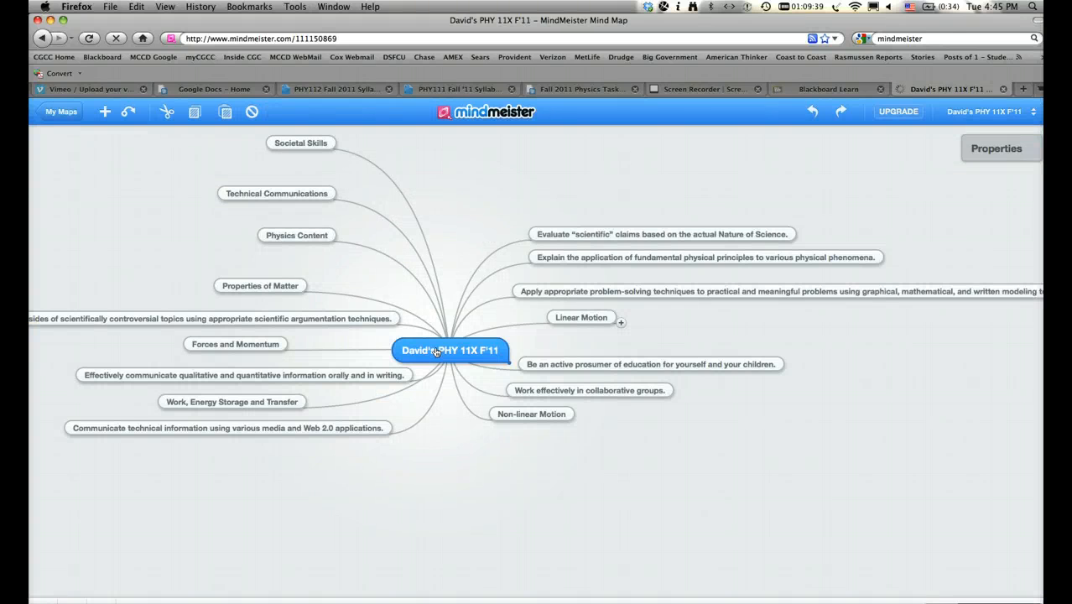
click(650, 291)
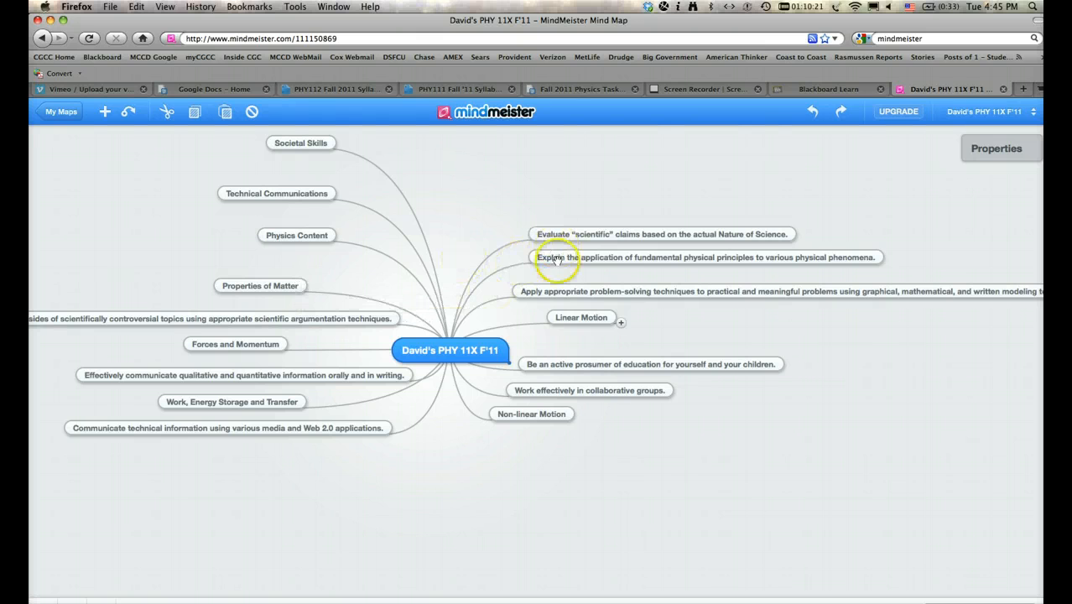
key(super+minus)
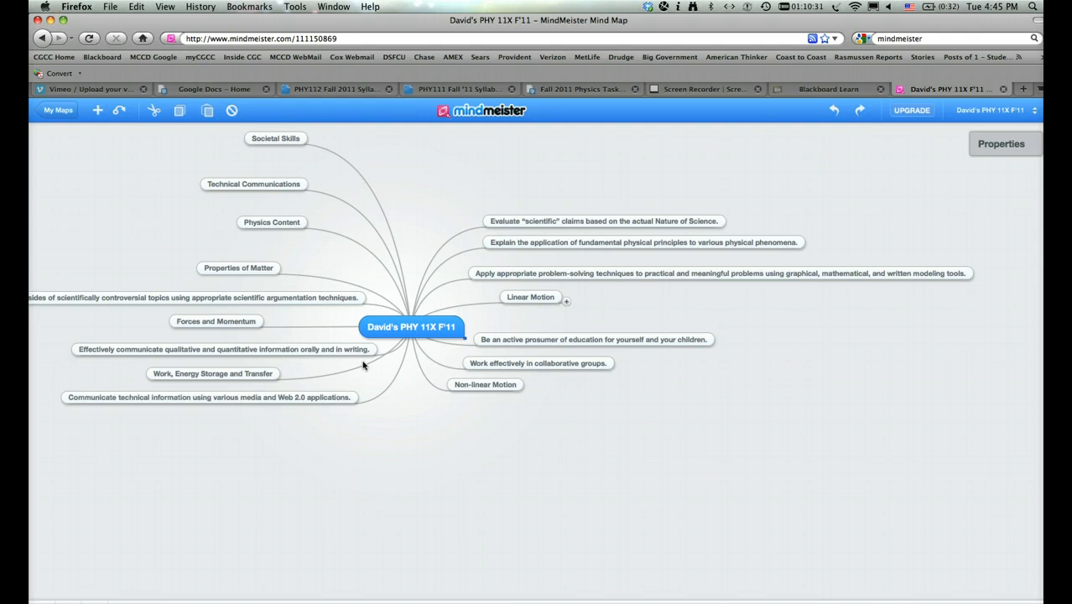
click(506, 297)
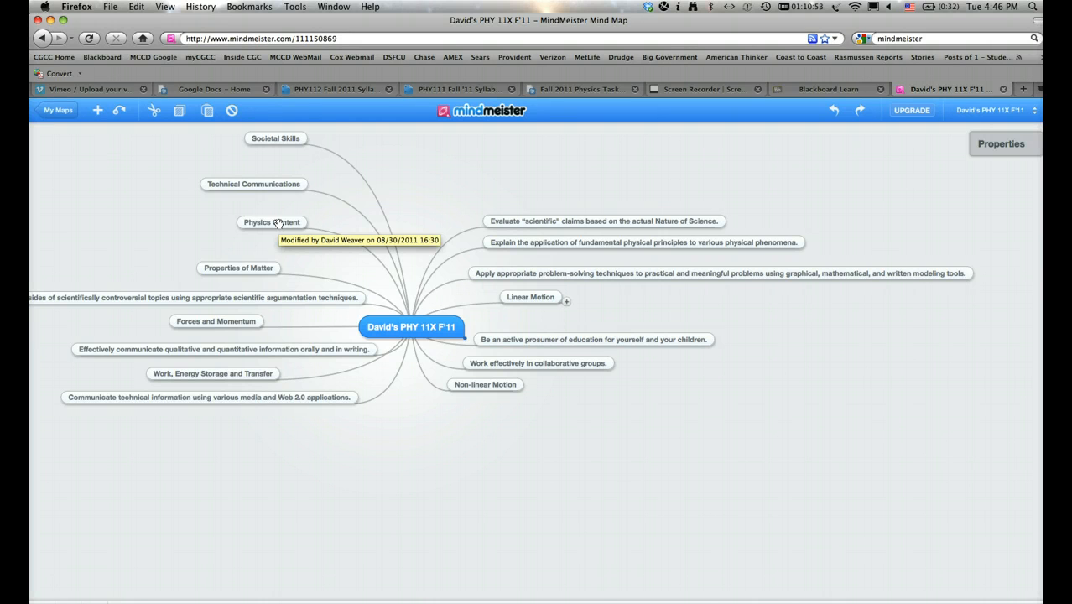
click(279, 185)
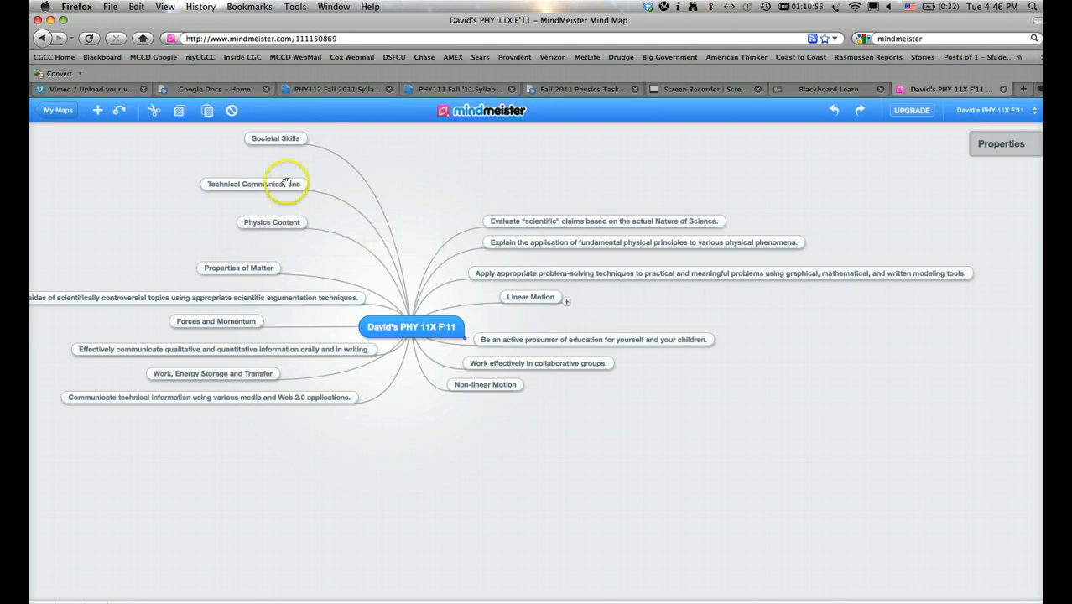
click(283, 221)
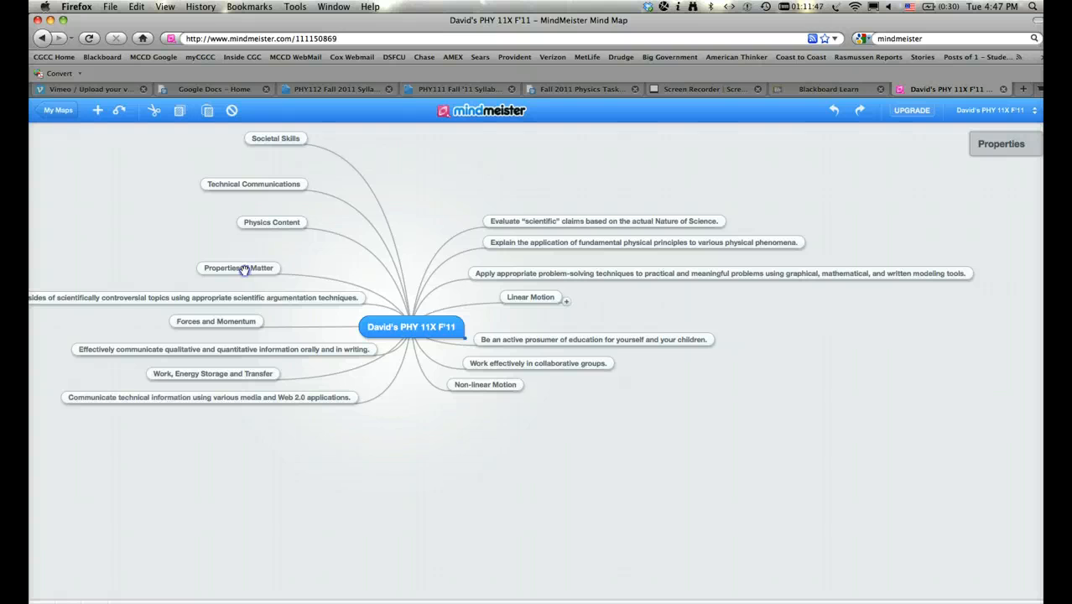
- Make Properties of Matter a child of Physics Content, and reposition the Physics Content branch to the upper right of the central topic
drag(243, 268, 249, 224)
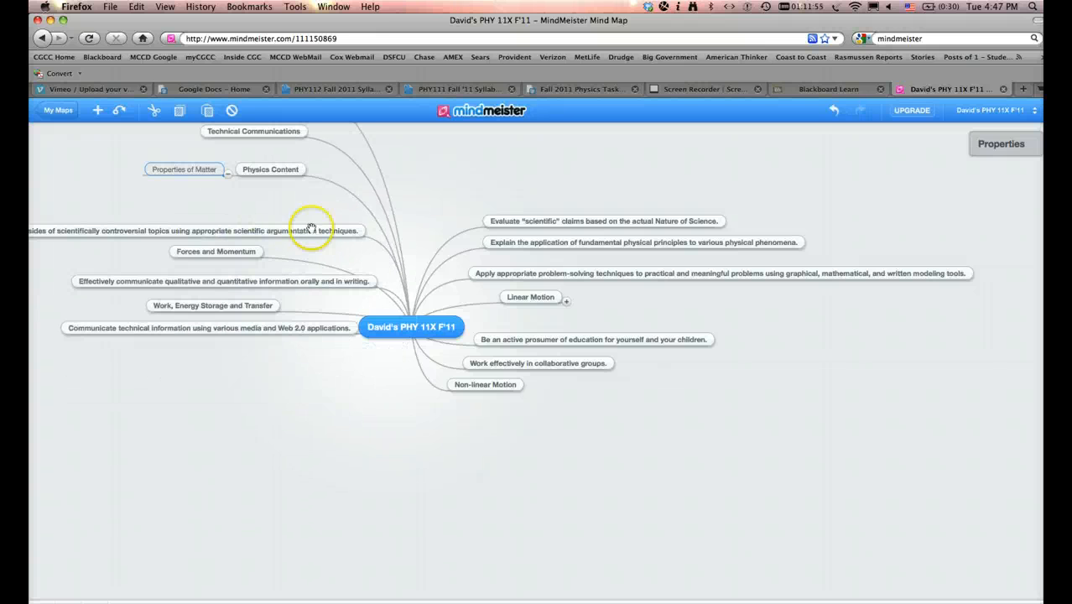
scroll(357, 257, up, 5)
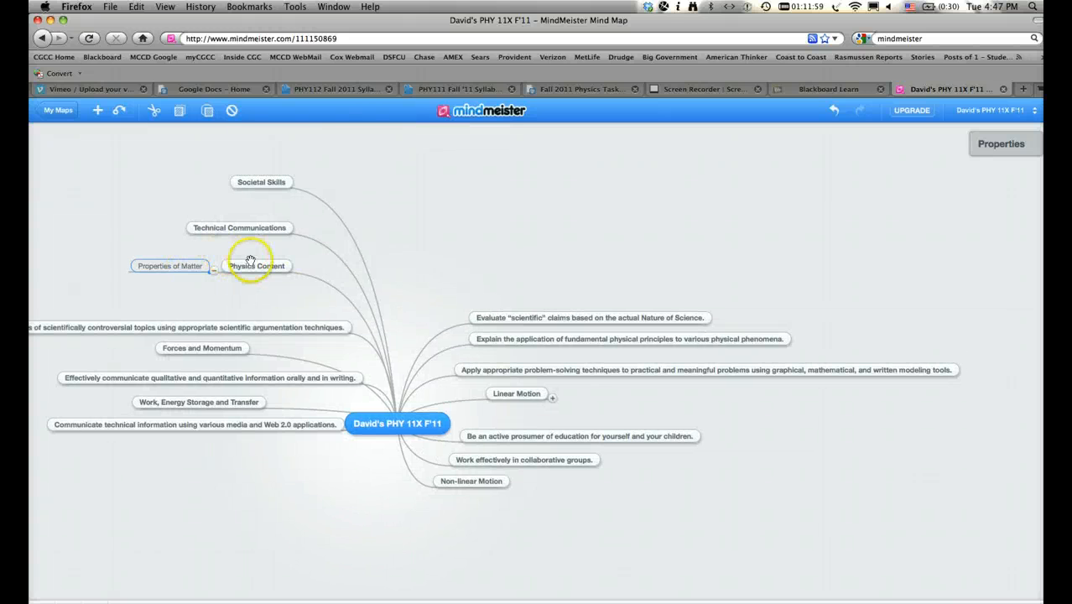
drag(265, 259, 608, 187)
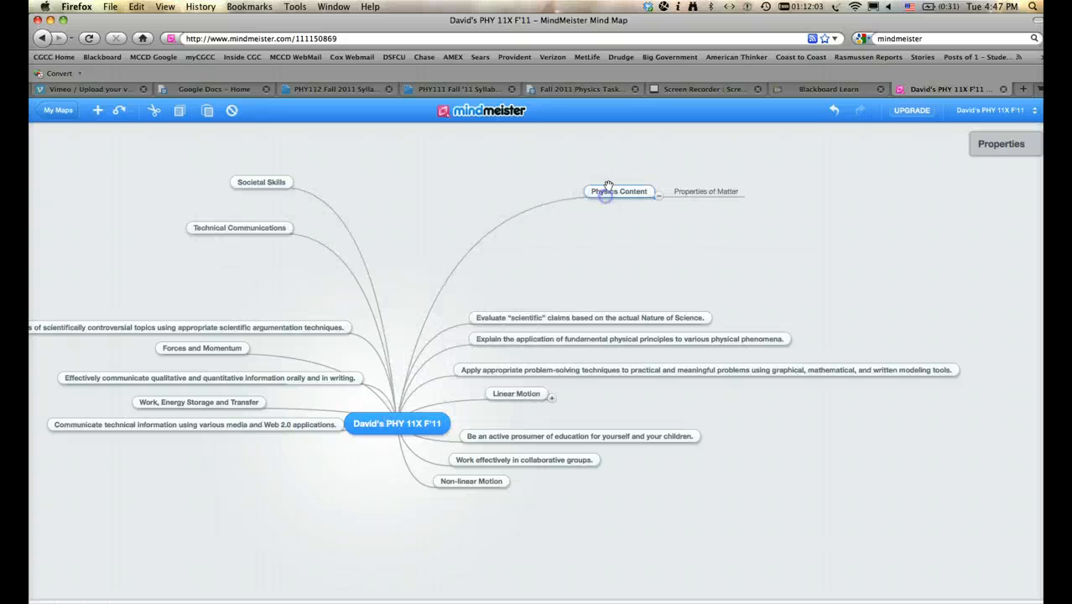
click(727, 246)
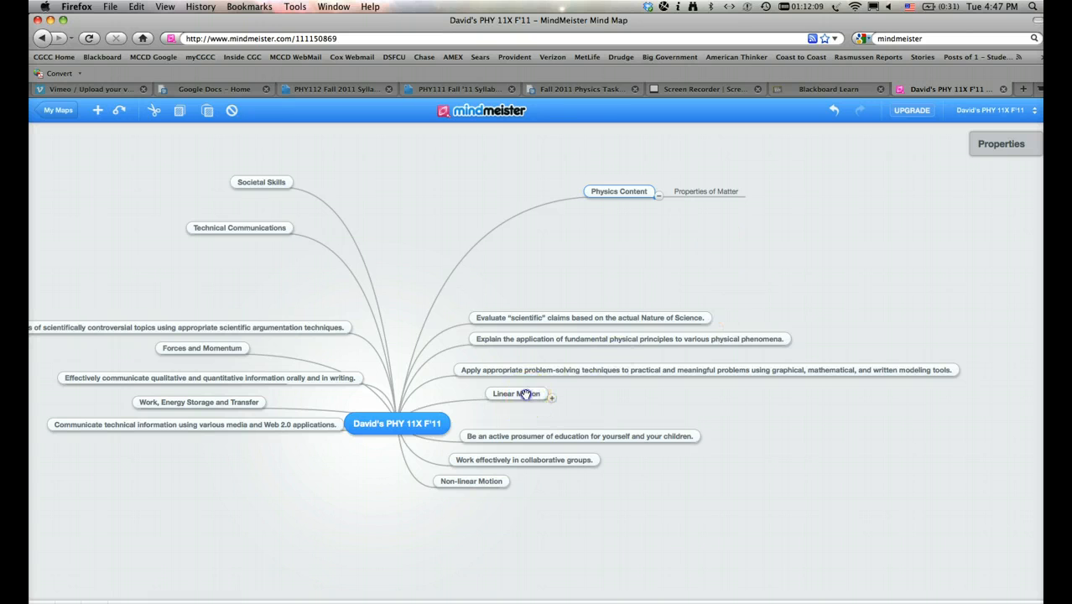
- Move the Linear Motion topic under Physics Content and try to place it above Properties of Matter
drag(524, 394, 630, 198)
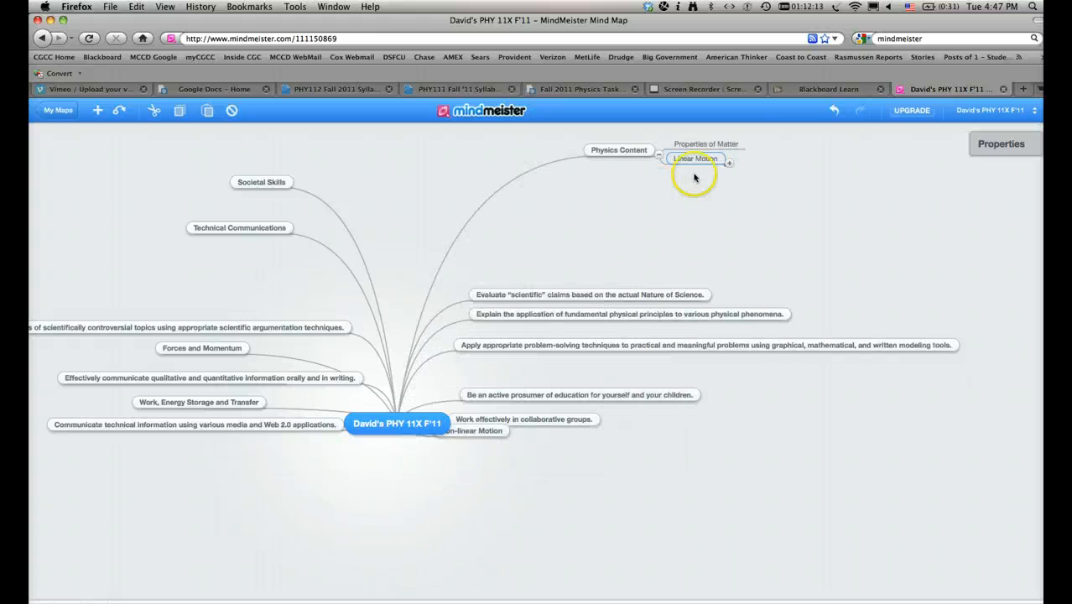
mouse_move(694, 159)
mouse_down()
mouse_move(718, 179)
mouse_move(694, 147)
mouse_up()
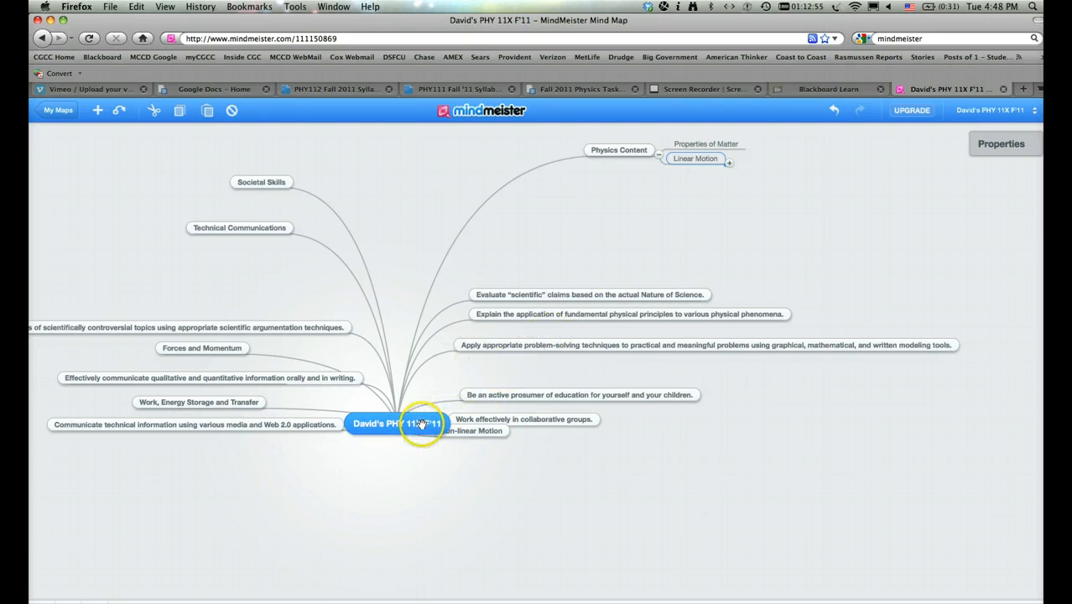
- Expand Linear Motion and rename its child node to "Motion detector work"
click(729, 166)
click(754, 162)
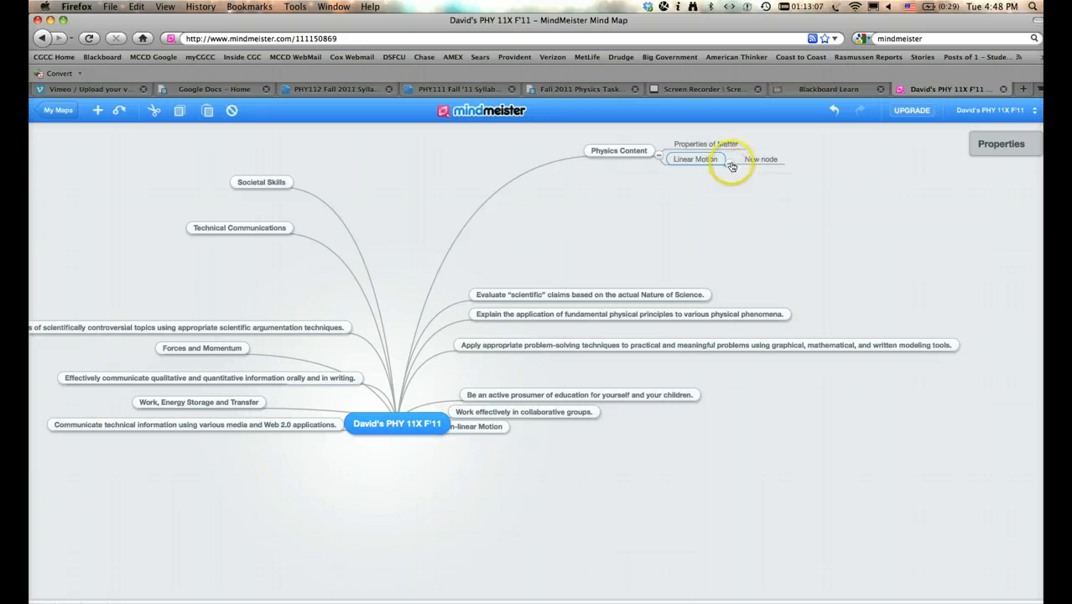
click(758, 162)
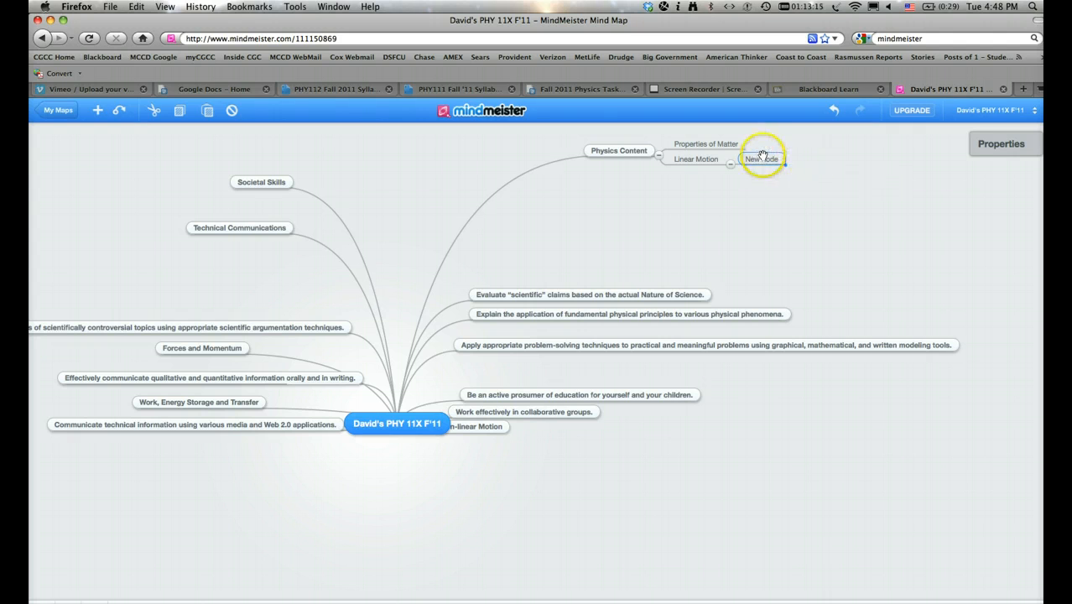
double_click(758, 158)
text(Mo)
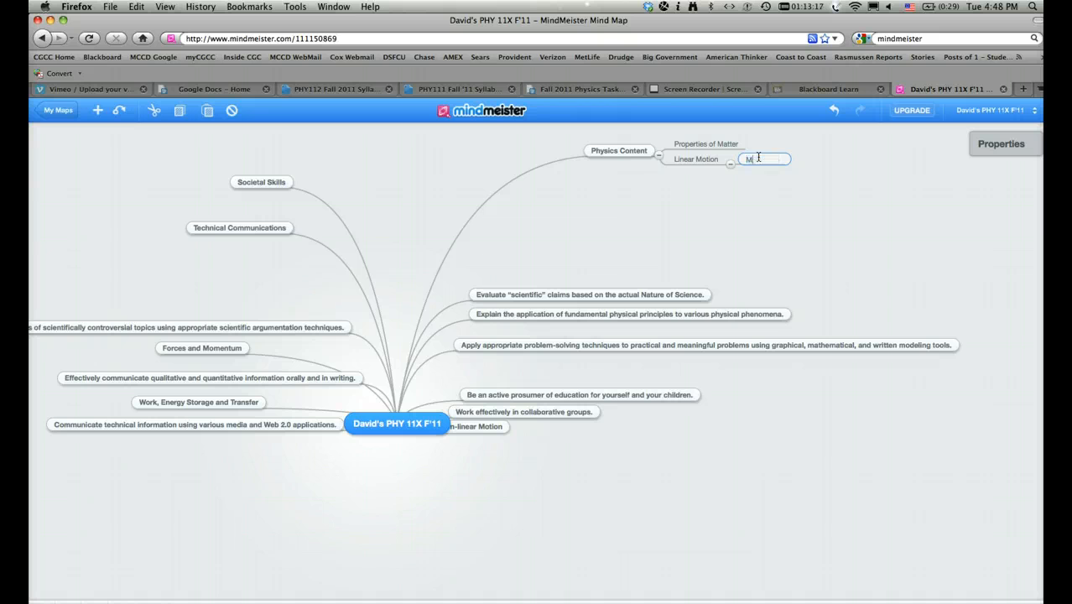
text(tion detector )
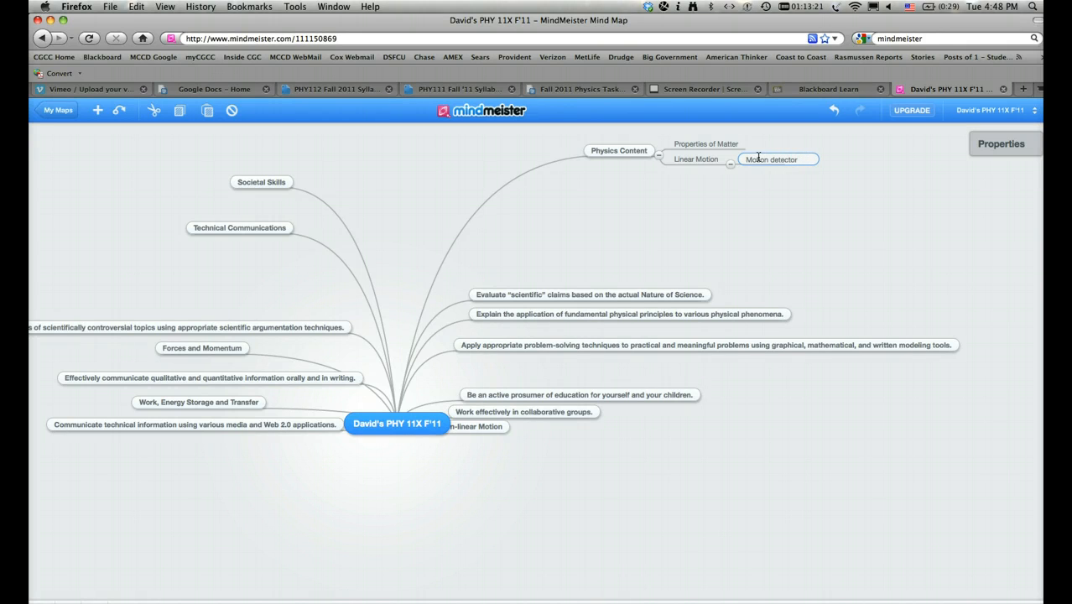
text(work)
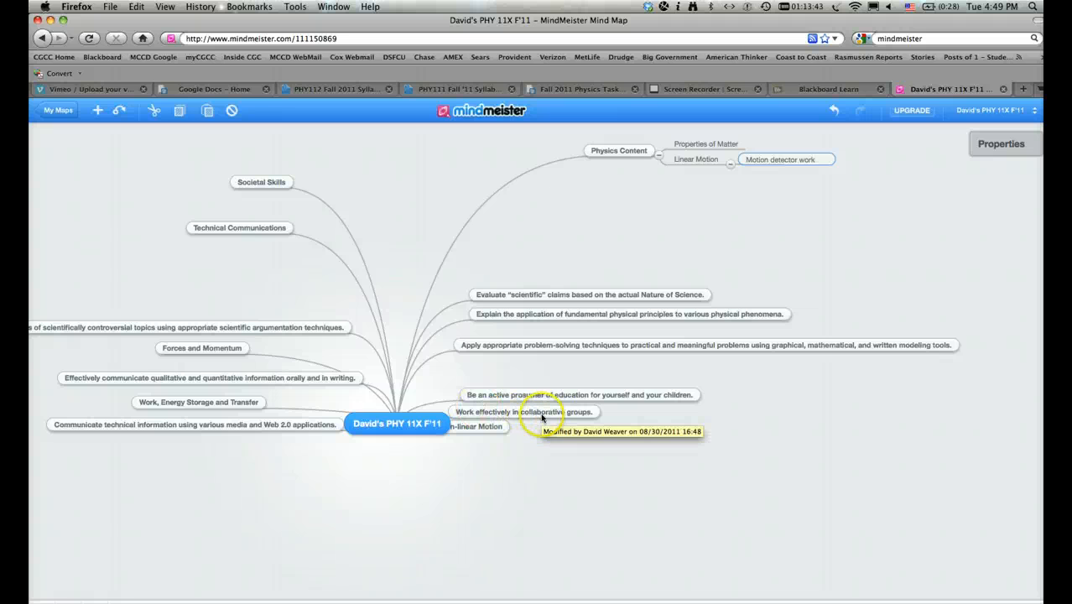
click(841, 164)
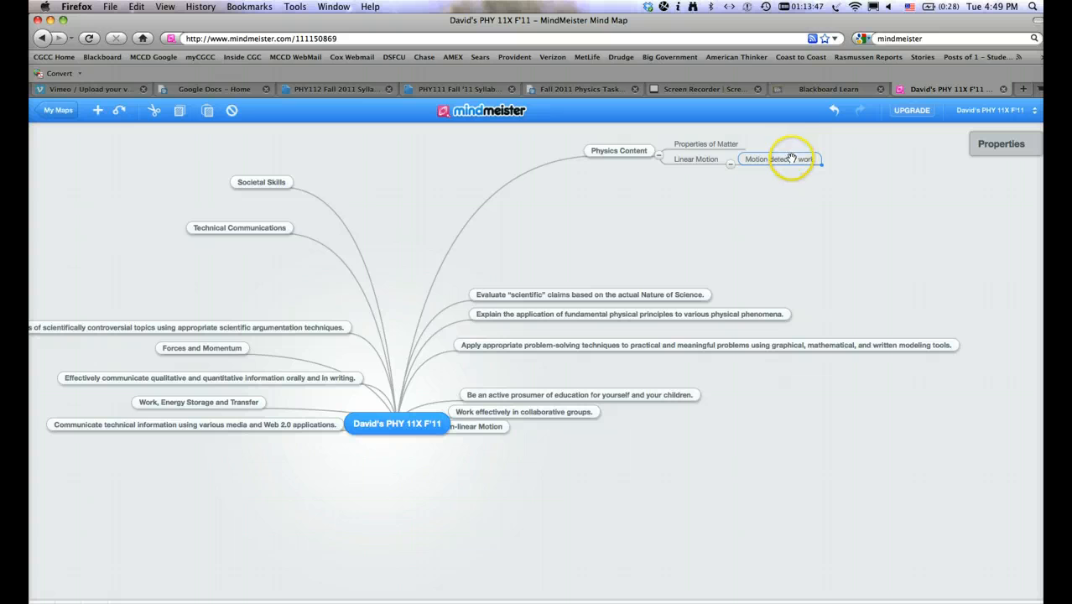
- Draw a connection arrow from Motion detector work to the "Work effectively in collaborative groups." topic
click(119, 114)
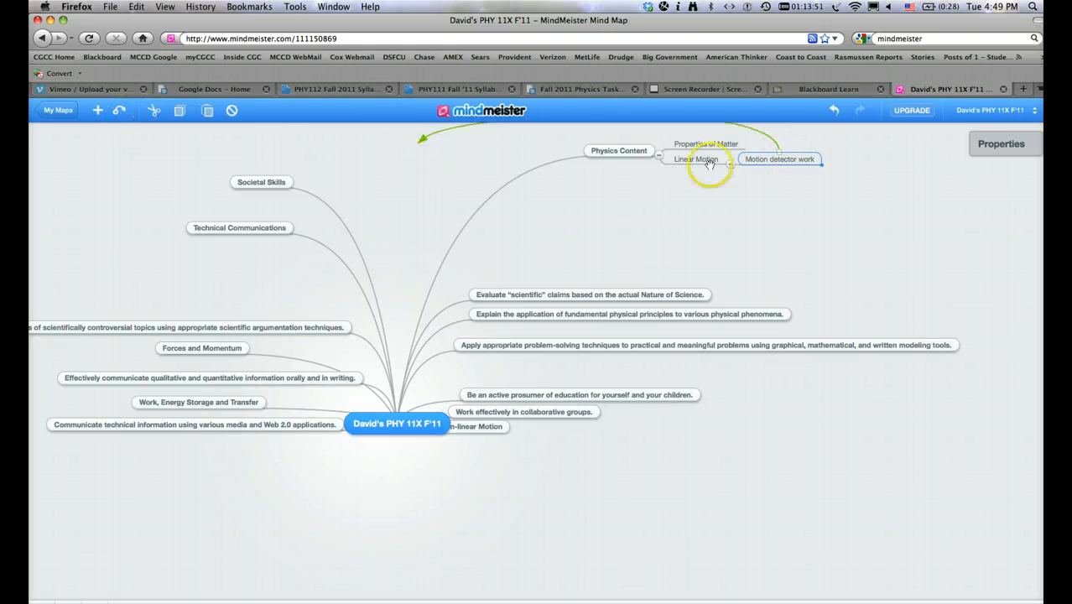
click(581, 421)
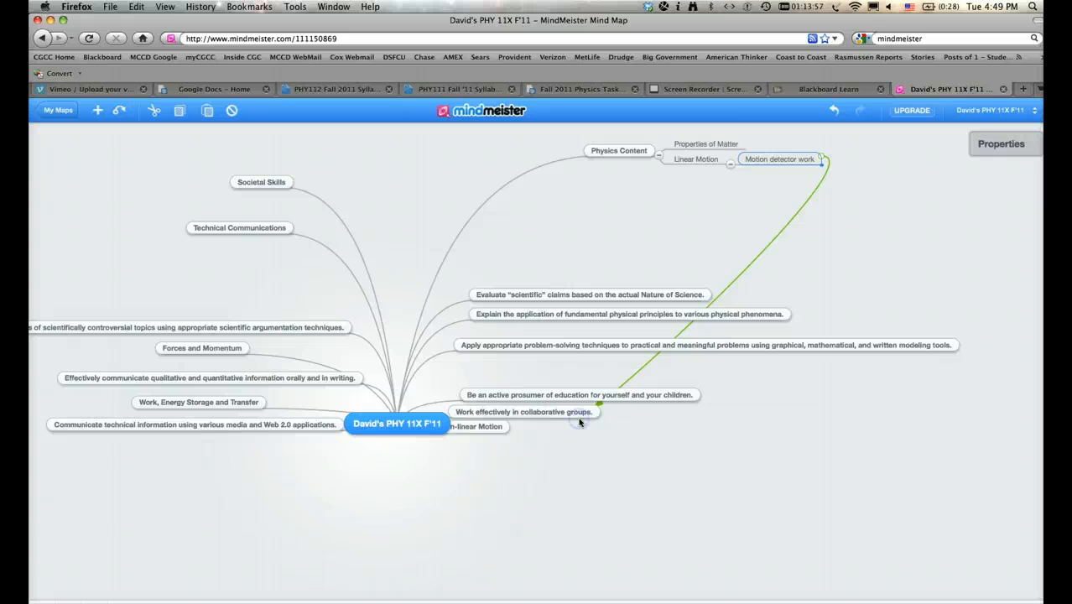
click(639, 473)
drag(638, 474, 577, 424)
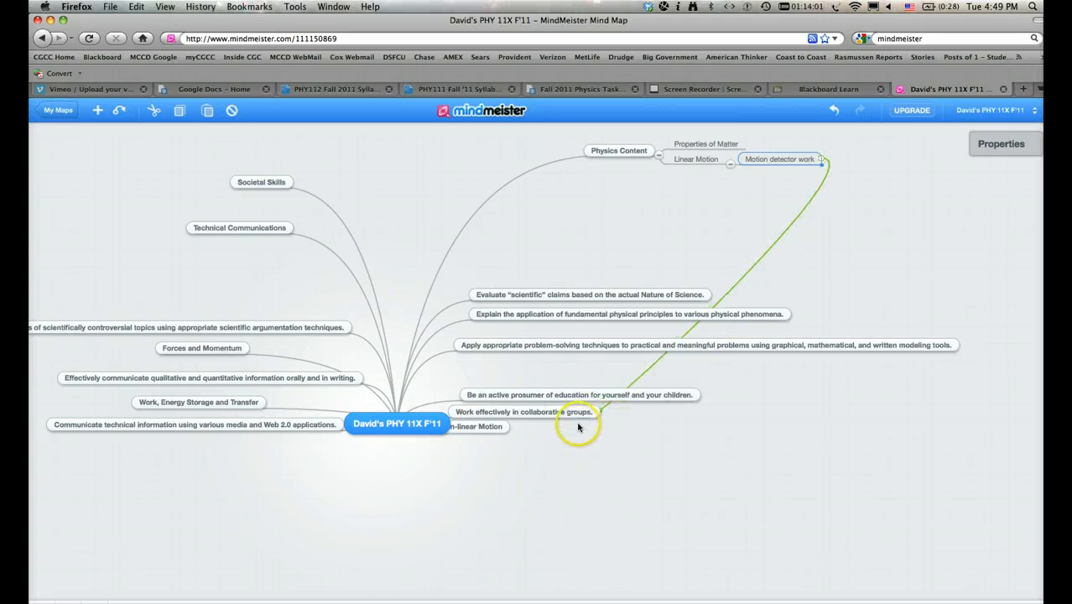
double_click(576, 412)
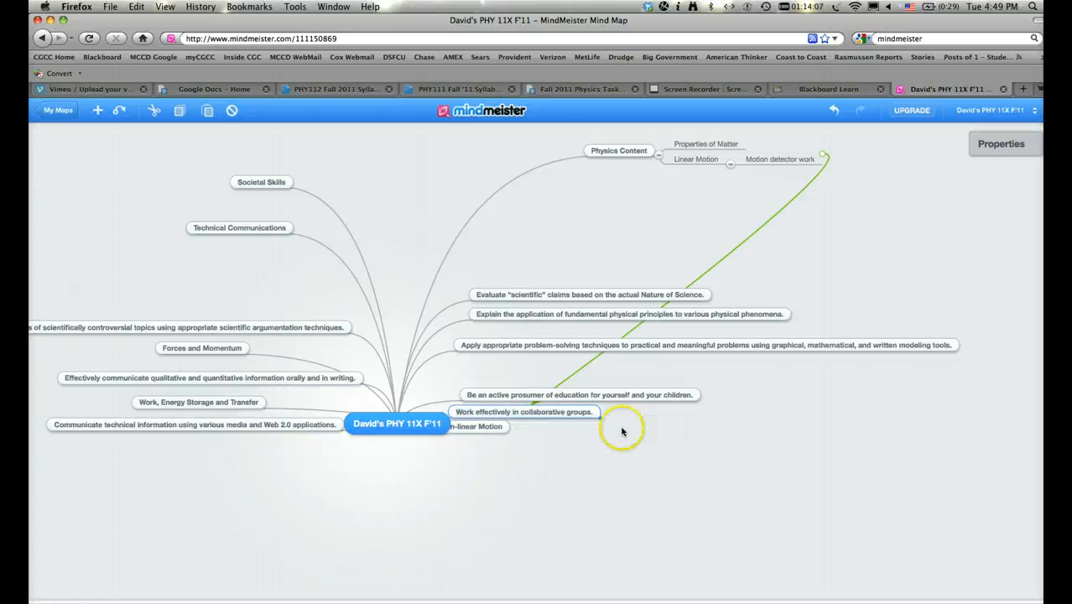
- Move the "Work effectively in collaborative groups." topic into the empty area at the lower right of the map
drag(581, 412, 874, 524)
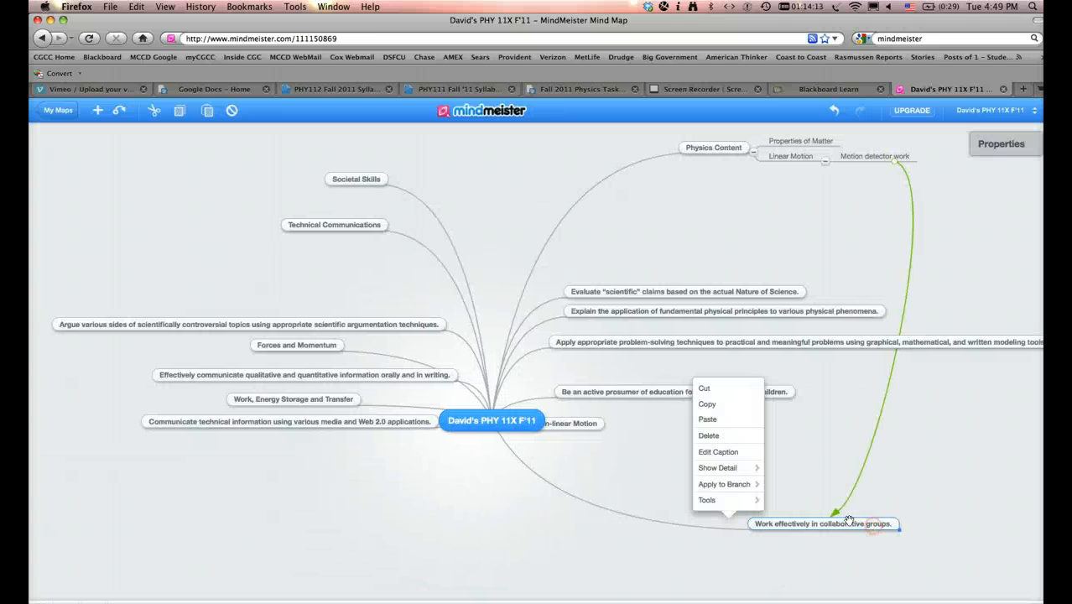
click(935, 433)
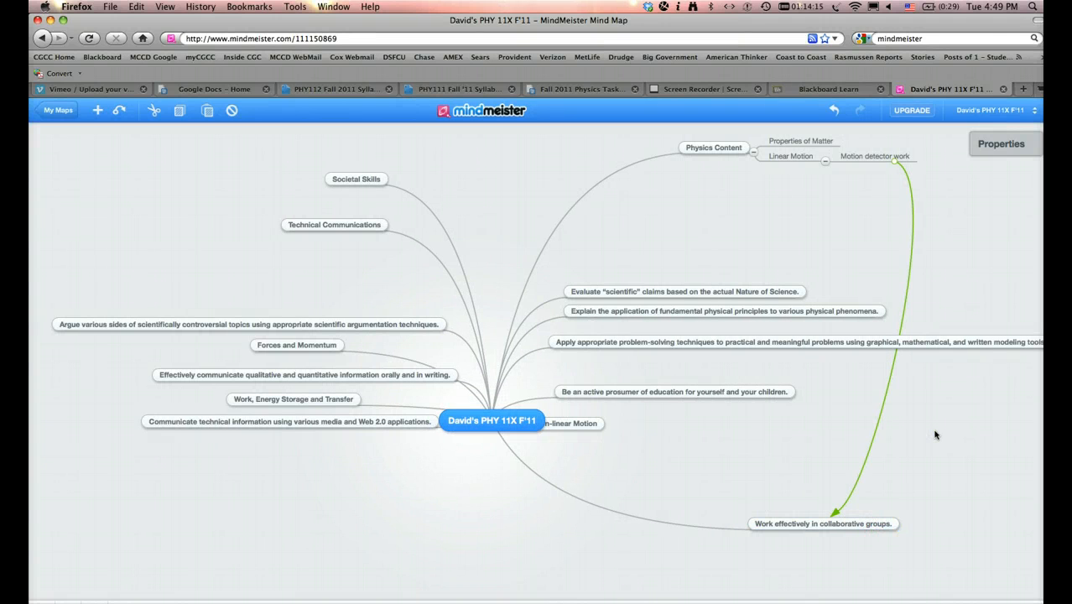